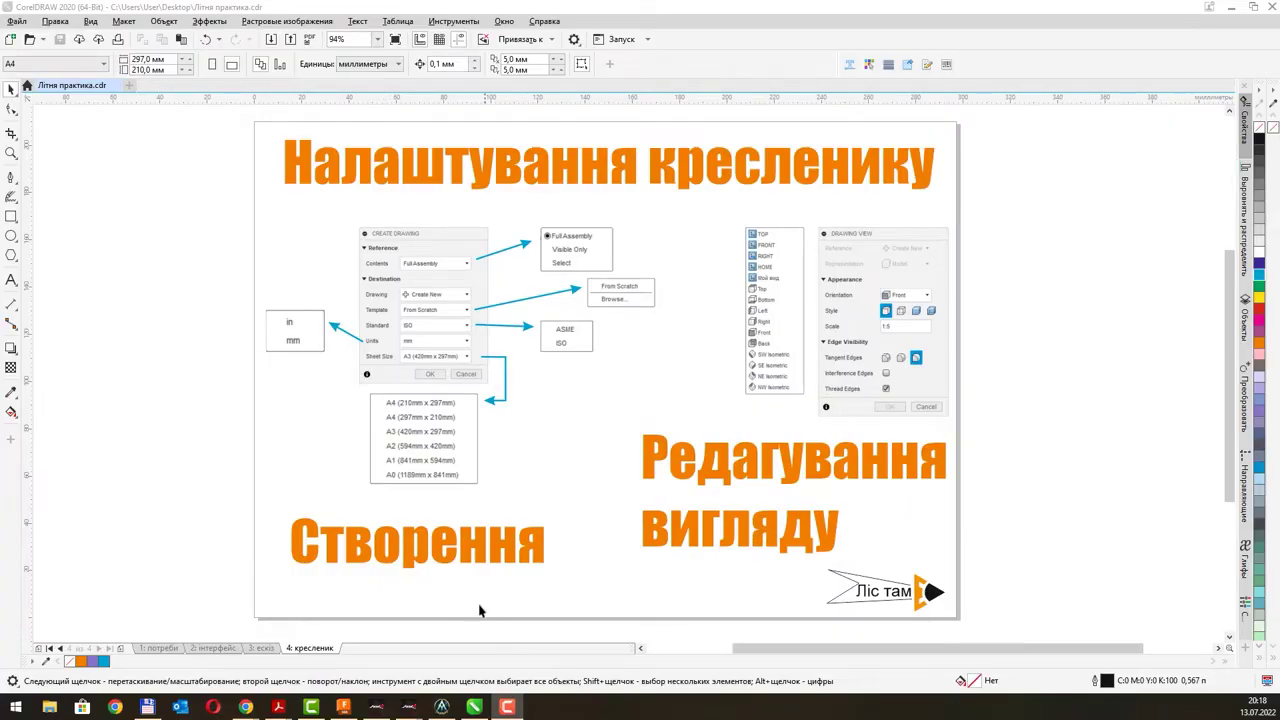
# - Switch from the CorelDRAW slide to the Fusion 360 design with the F360 model
pyautogui.click(345, 706)
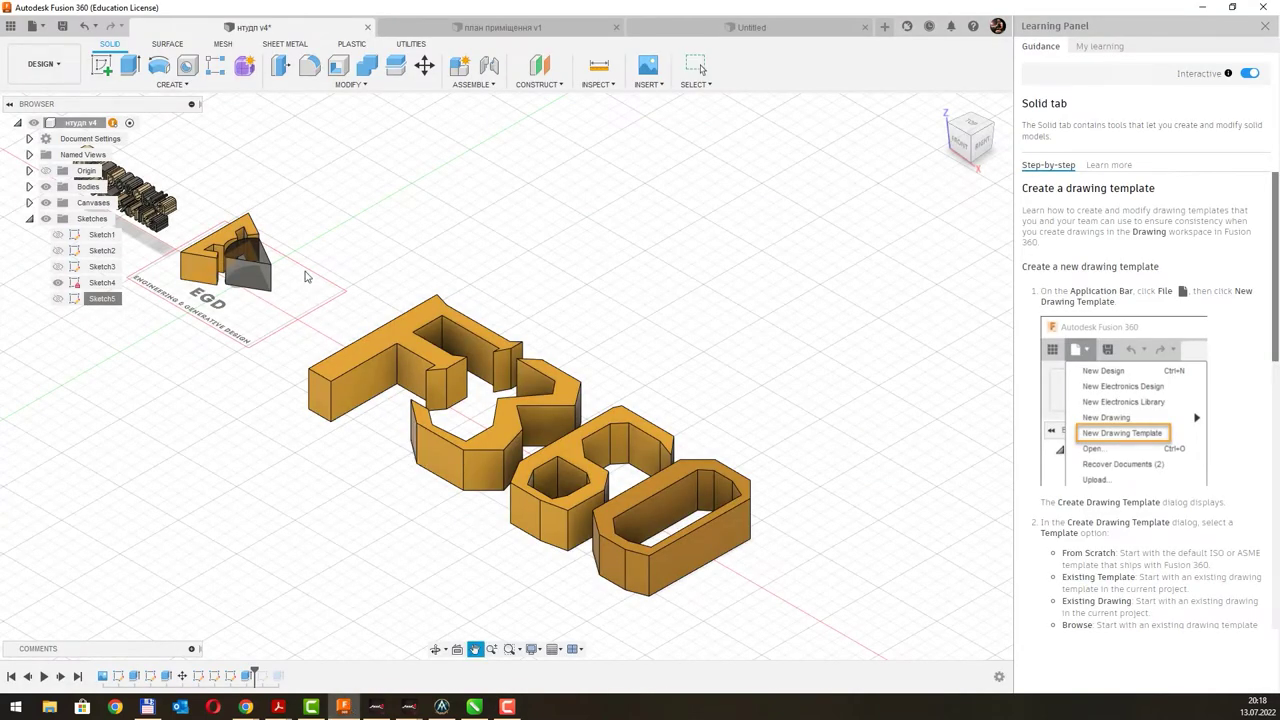
# - Pan the F360 model view and bring up the File menu's New Drawing options
pyautogui.moveTo(307, 292)
pyautogui.mouseDown(button='middle')
pyautogui.moveTo(405, 265)
pyautogui.moveTo(415, 277)
pyautogui.mouseUp(button='middle')
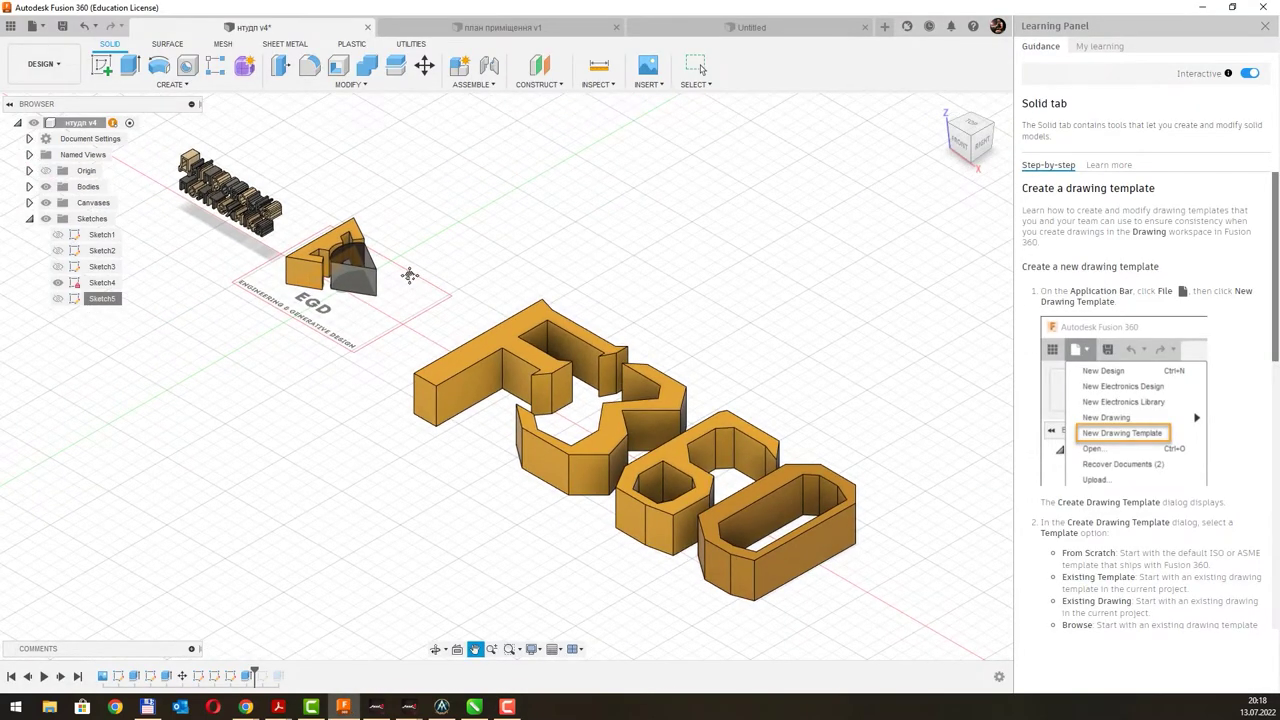
pyautogui.click(43, 27)
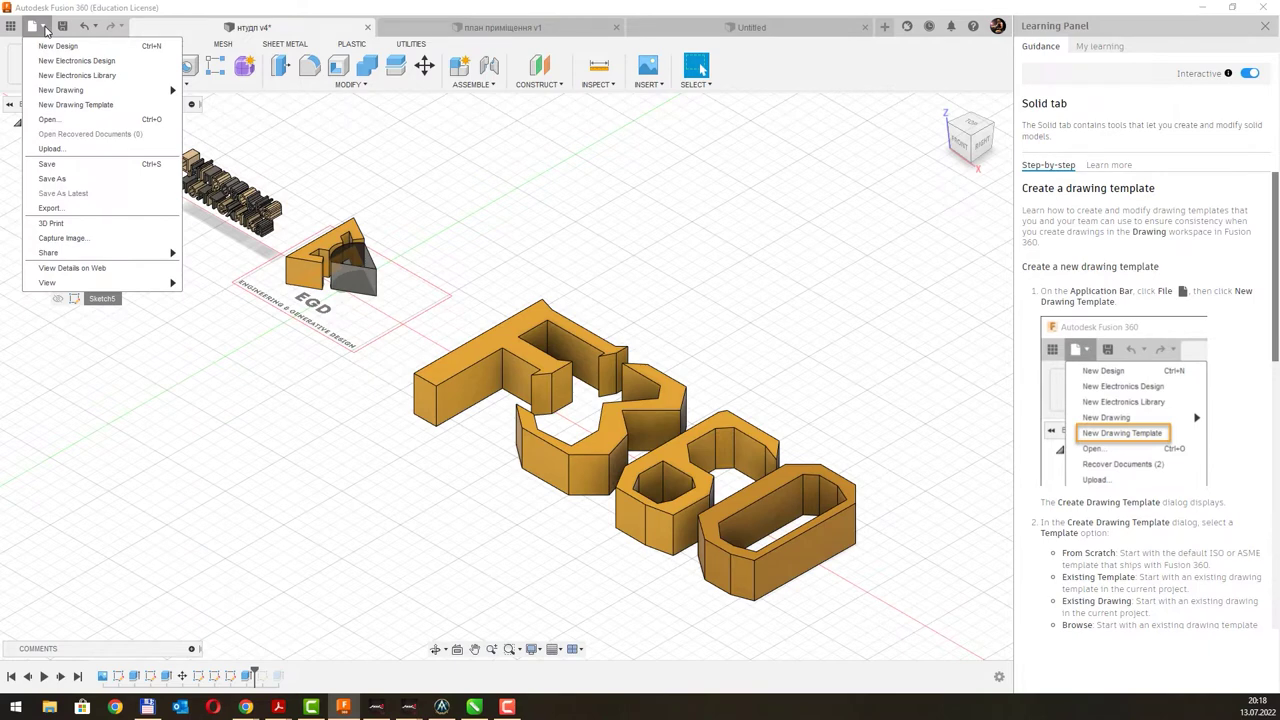
pyautogui.moveTo(60, 90)
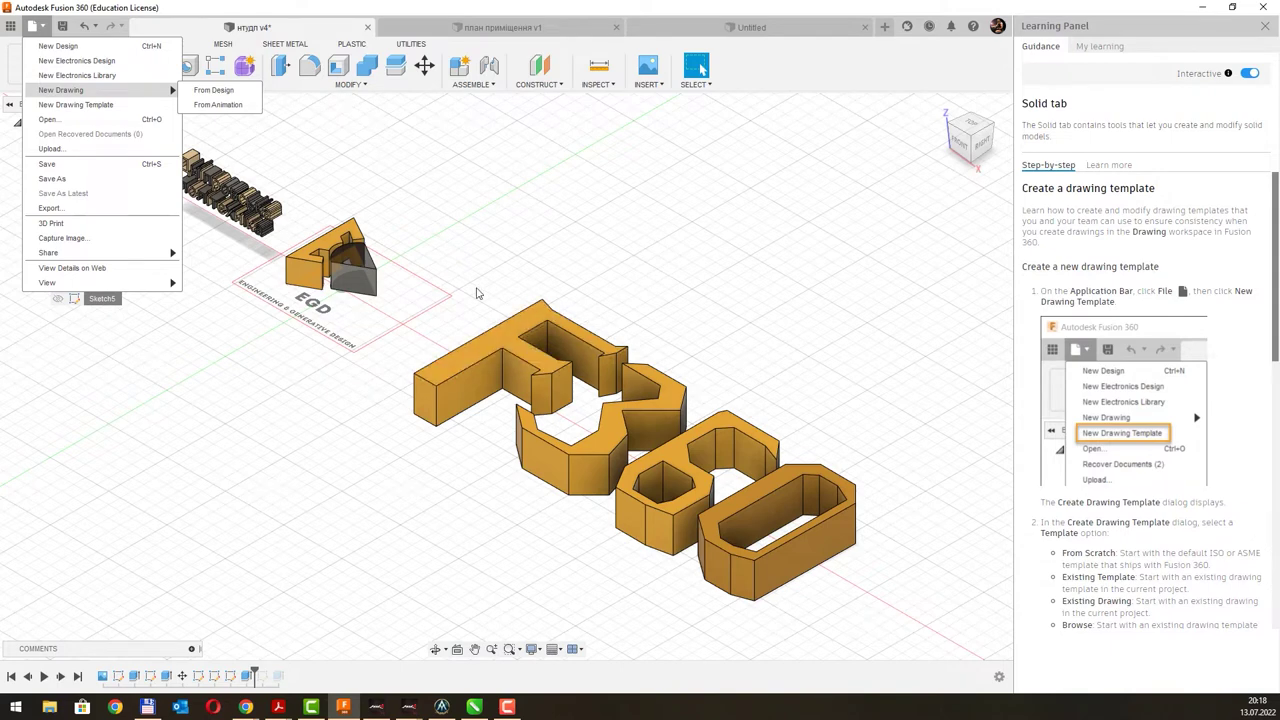
# - Start a drawing From Design and move the Create Drawing dialog aside to review it
pyautogui.click(248, 95)
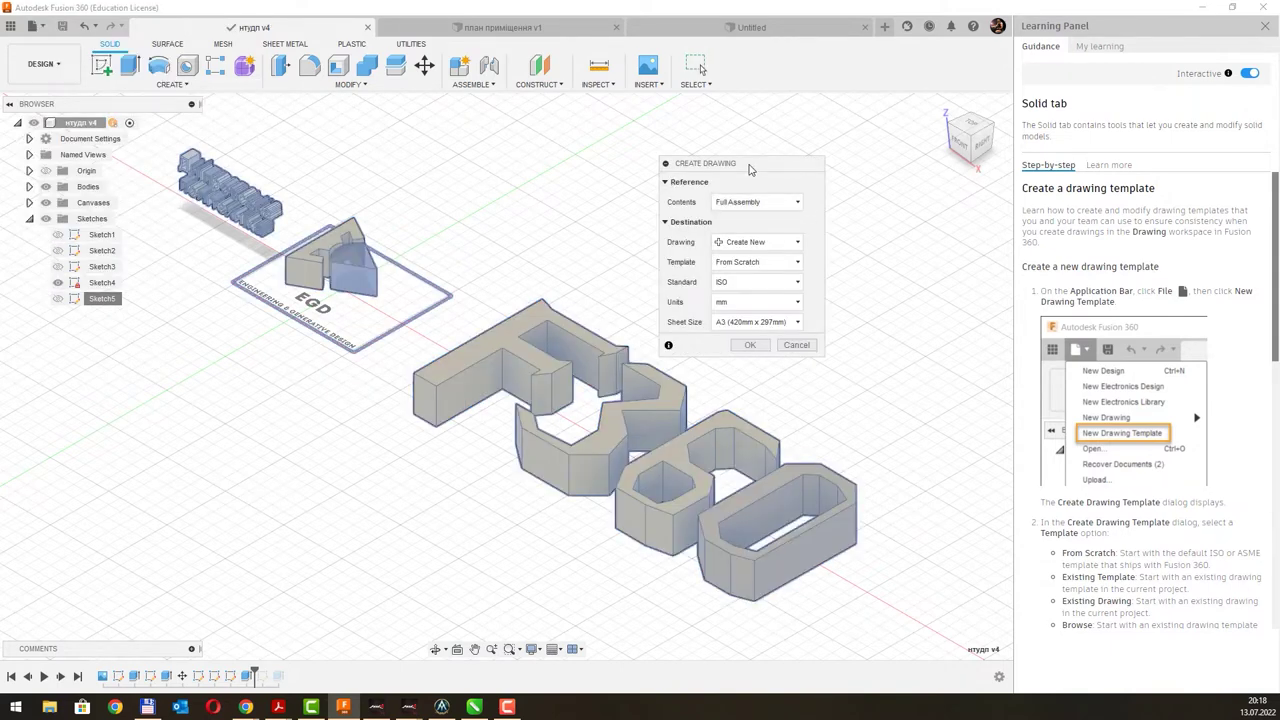
pyautogui.moveTo(749, 163)
pyautogui.mouseDown()
pyautogui.moveTo(571, 148)
pyautogui.moveTo(778, 163)
pyautogui.moveTo(831, 145)
pyautogui.moveTo(788, 146)
pyautogui.mouseUp()
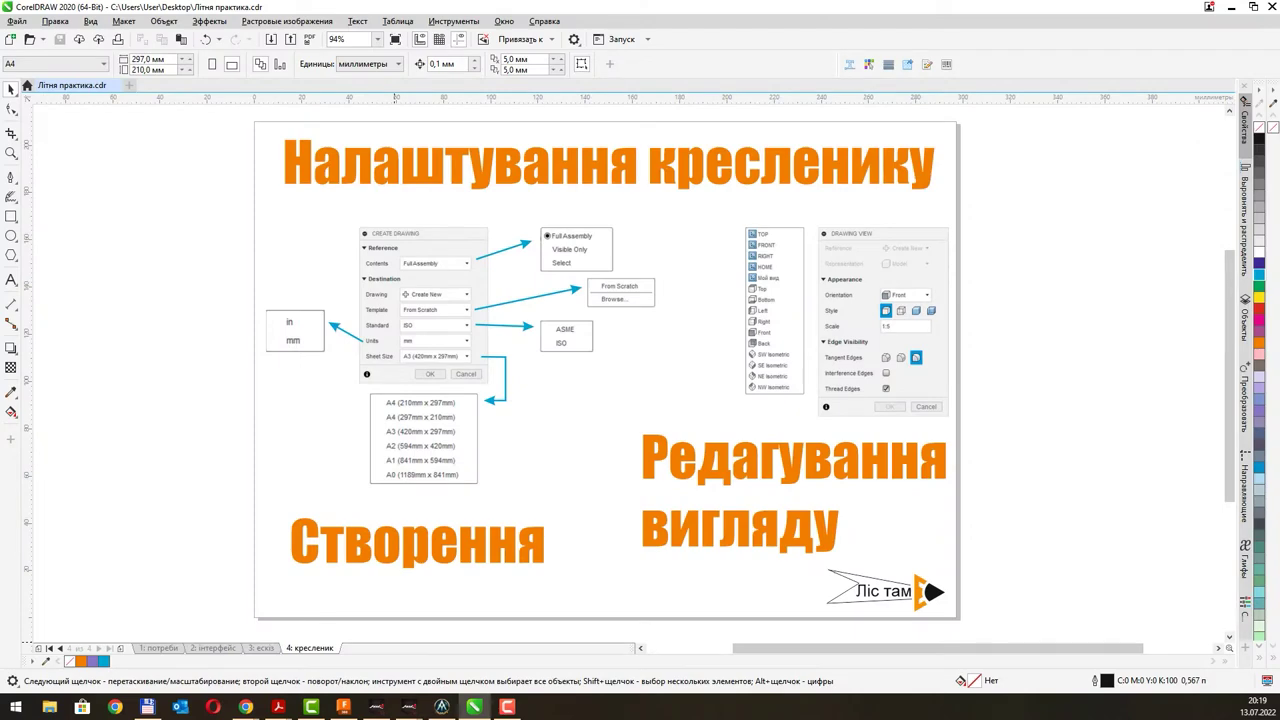
pyautogui.scroll(3, 463, 263)
pyautogui.moveTo(454, 266)
pyautogui.mouseDown()
pyautogui.moveTo(449, 219)
pyautogui.moveTo(575, 208)
pyautogui.mouseUp()
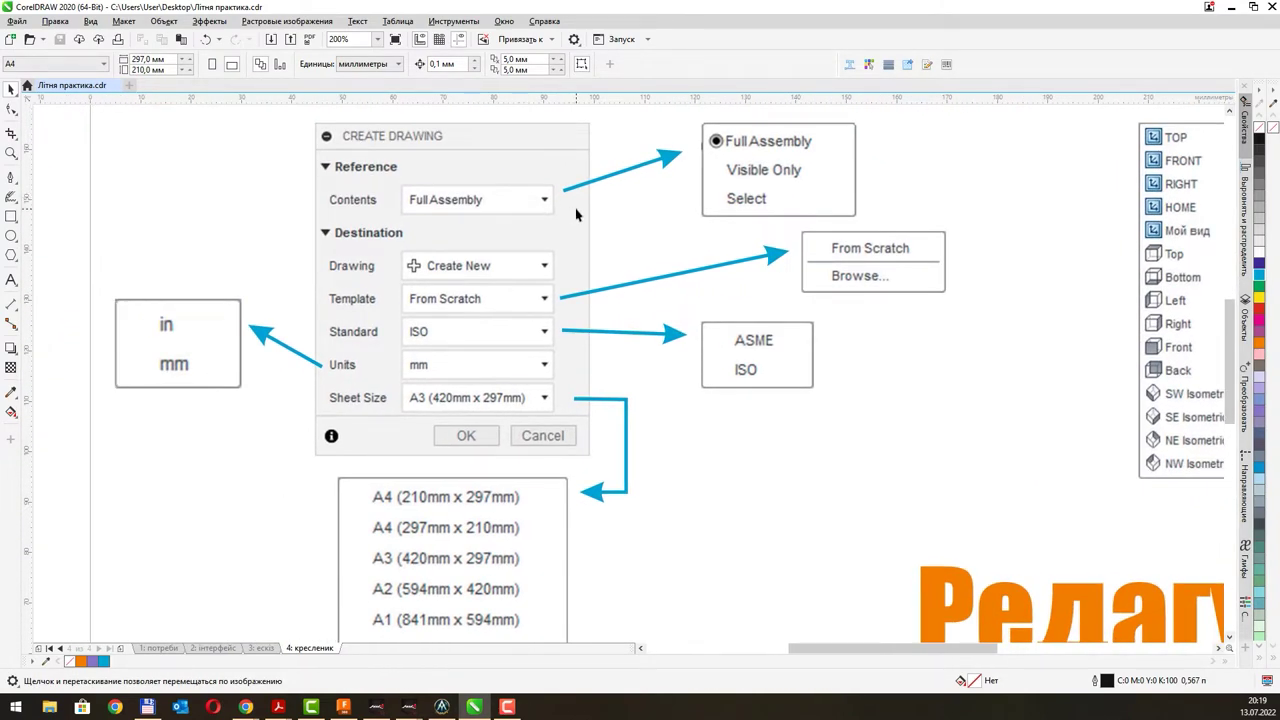
pyautogui.moveTo(576, 210); pyautogui.dragTo(586, 206, button='middle')
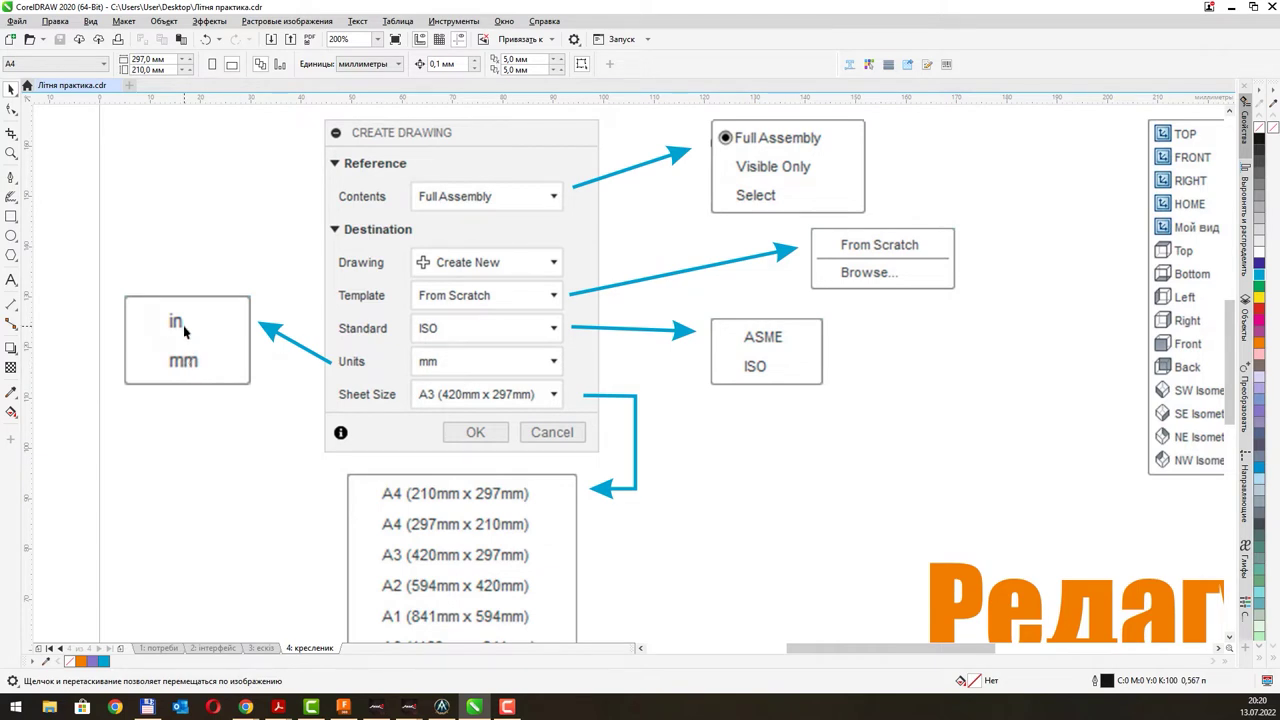
pyautogui.moveTo(618, 492); pyautogui.dragTo(614, 301, button='middle')
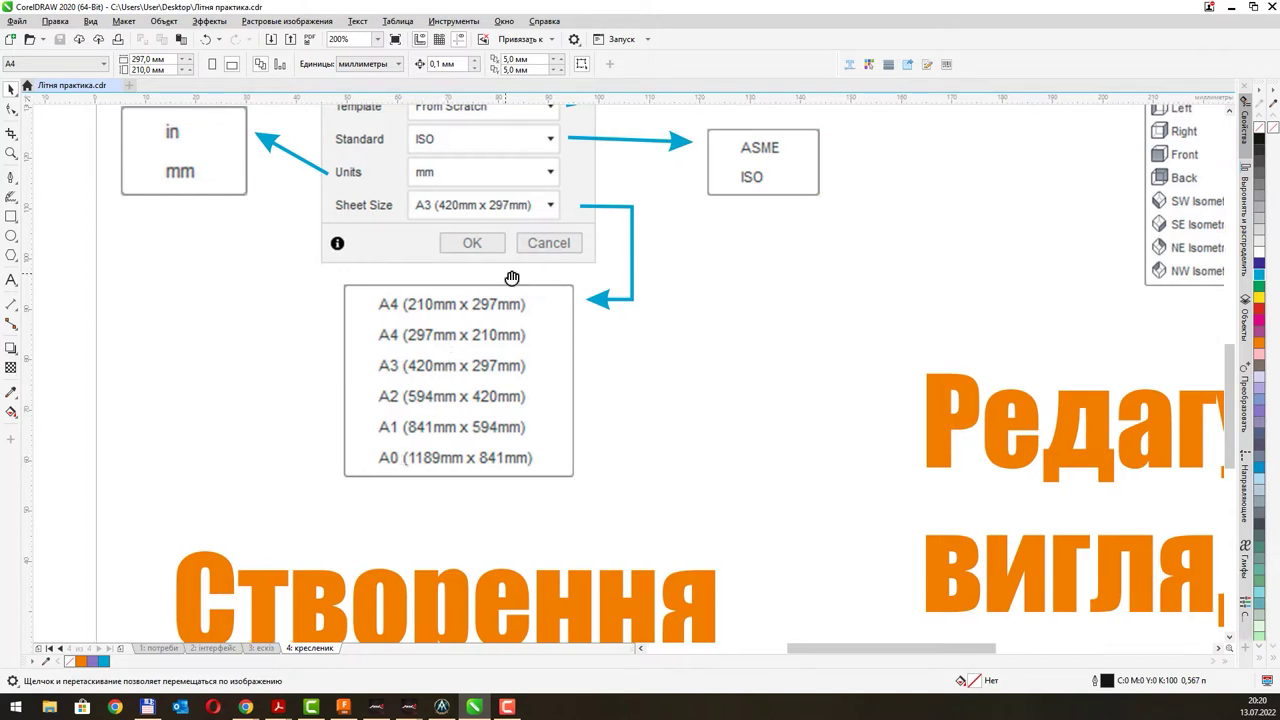
pyautogui.scroll(1, 452, 320)
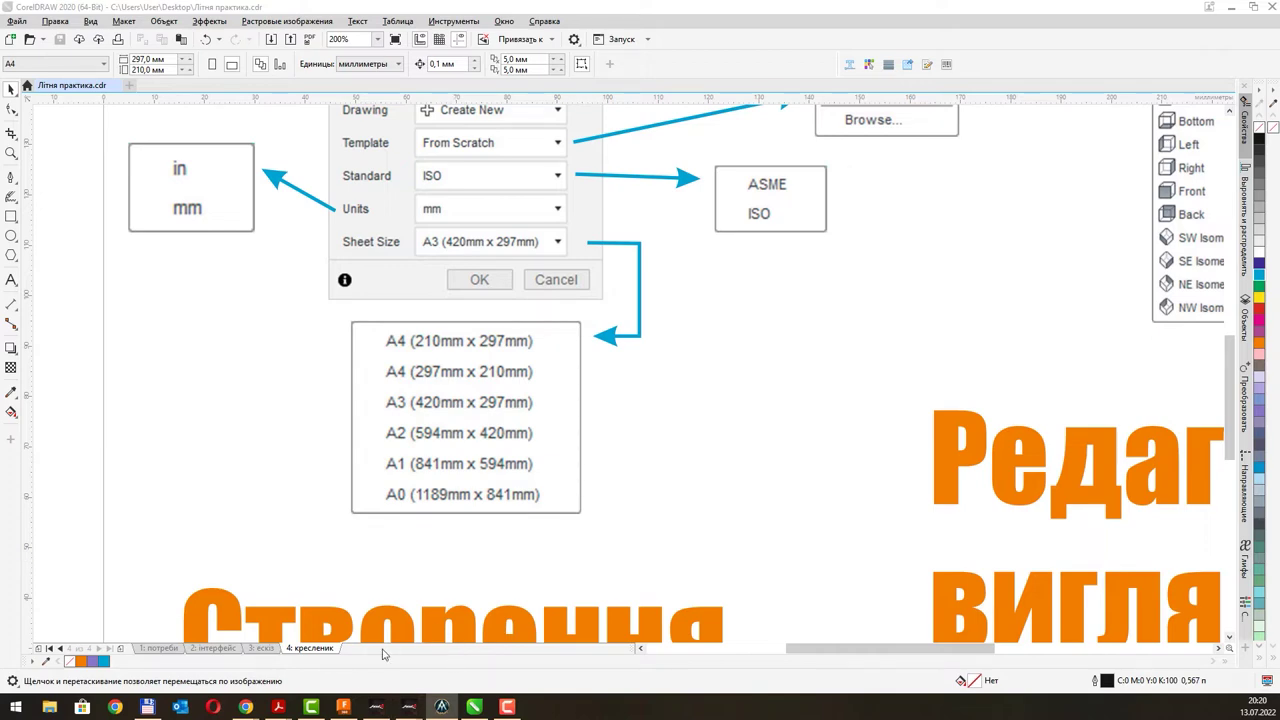
# - Create the drawing on an A3 sheet, then cancel the base view placement
pyautogui.click(343, 707)
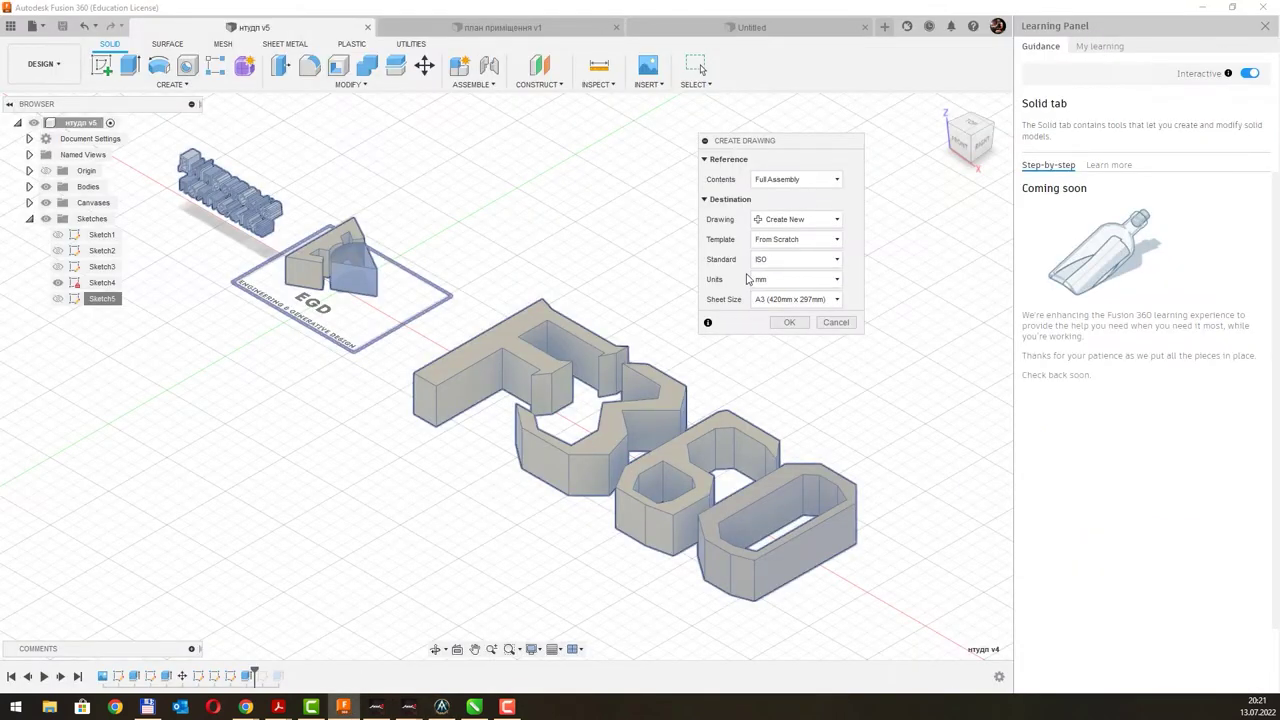
pyautogui.click(780, 299)
pyautogui.click(778, 299)
pyautogui.click(789, 322)
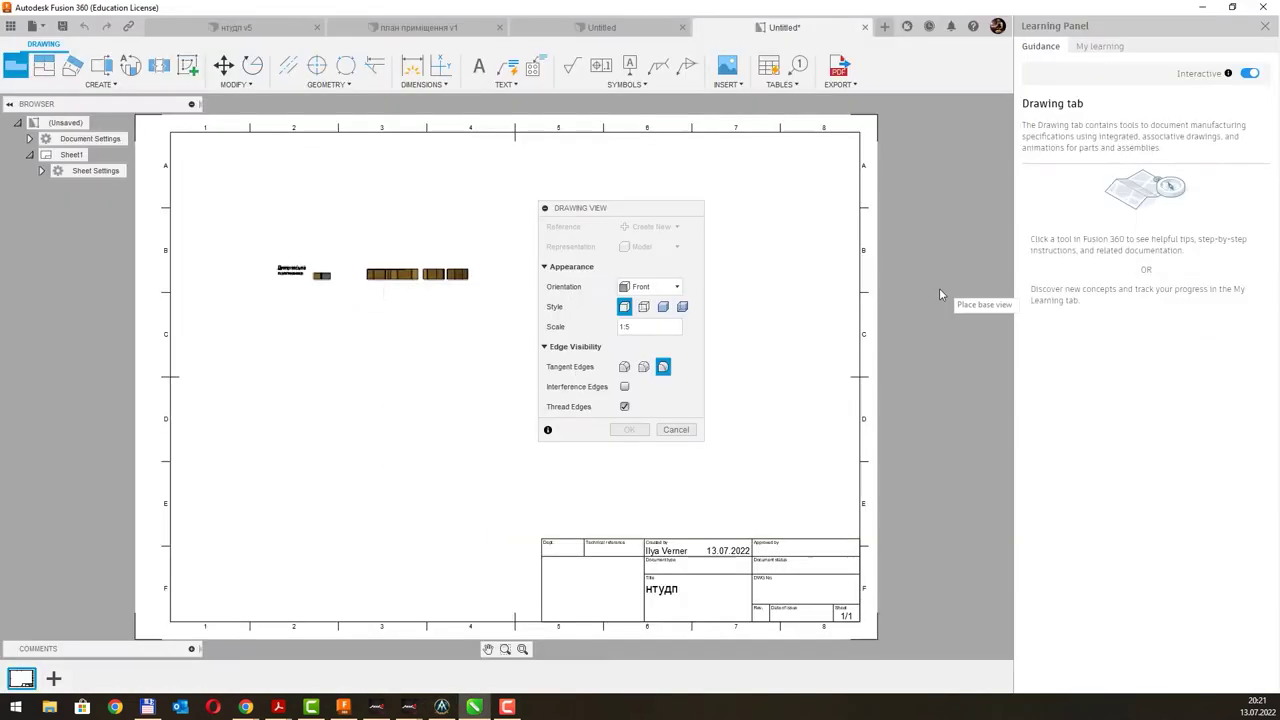
pyautogui.scroll(-1, 940, 295)
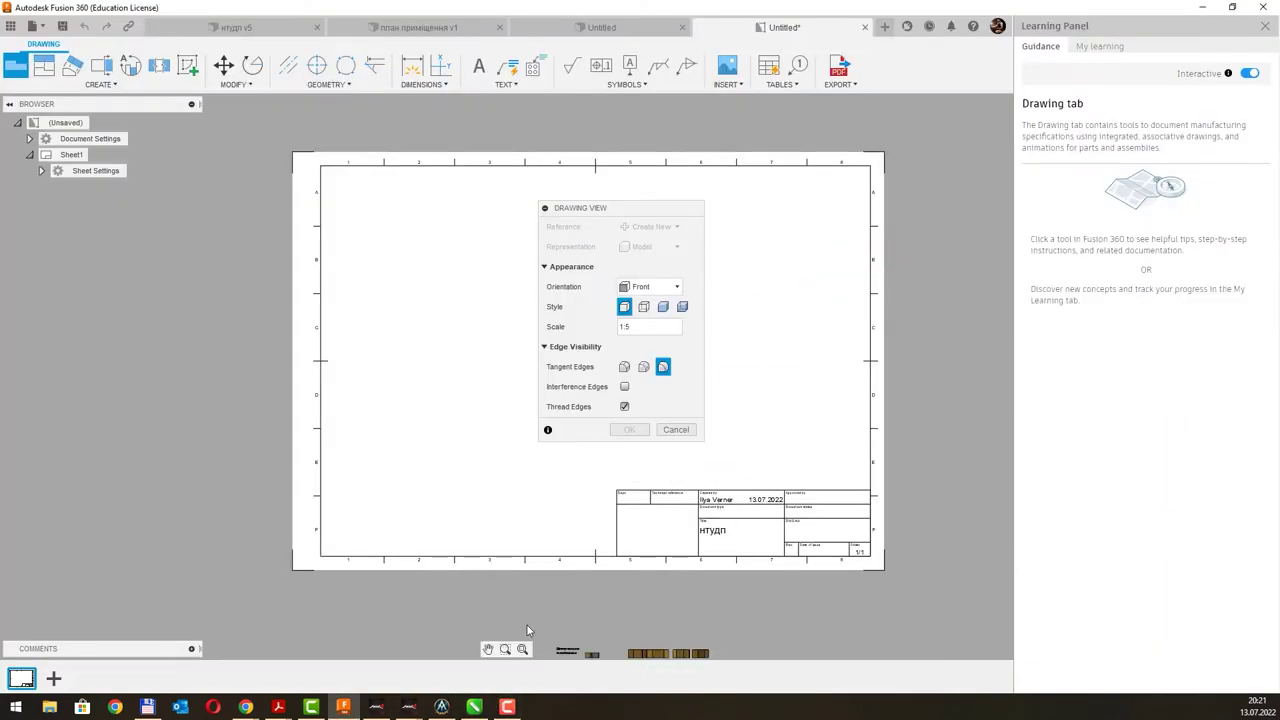
pyautogui.click(676, 429)
# - Zoom and pan around the CorelDRAW slide's Drawing View illustration
pyautogui.click(476, 707)
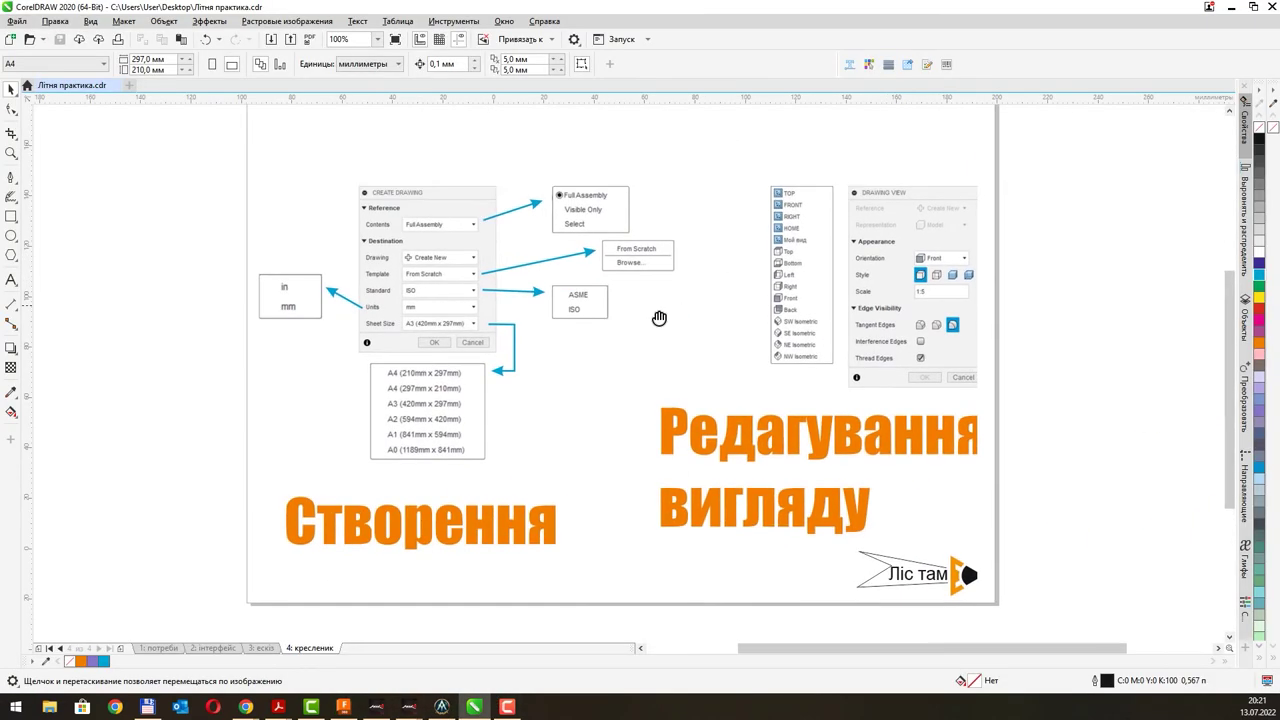
pyautogui.scroll(2, 748, 288)
pyautogui.moveTo(828, 287); pyautogui.dragTo(756, 240)
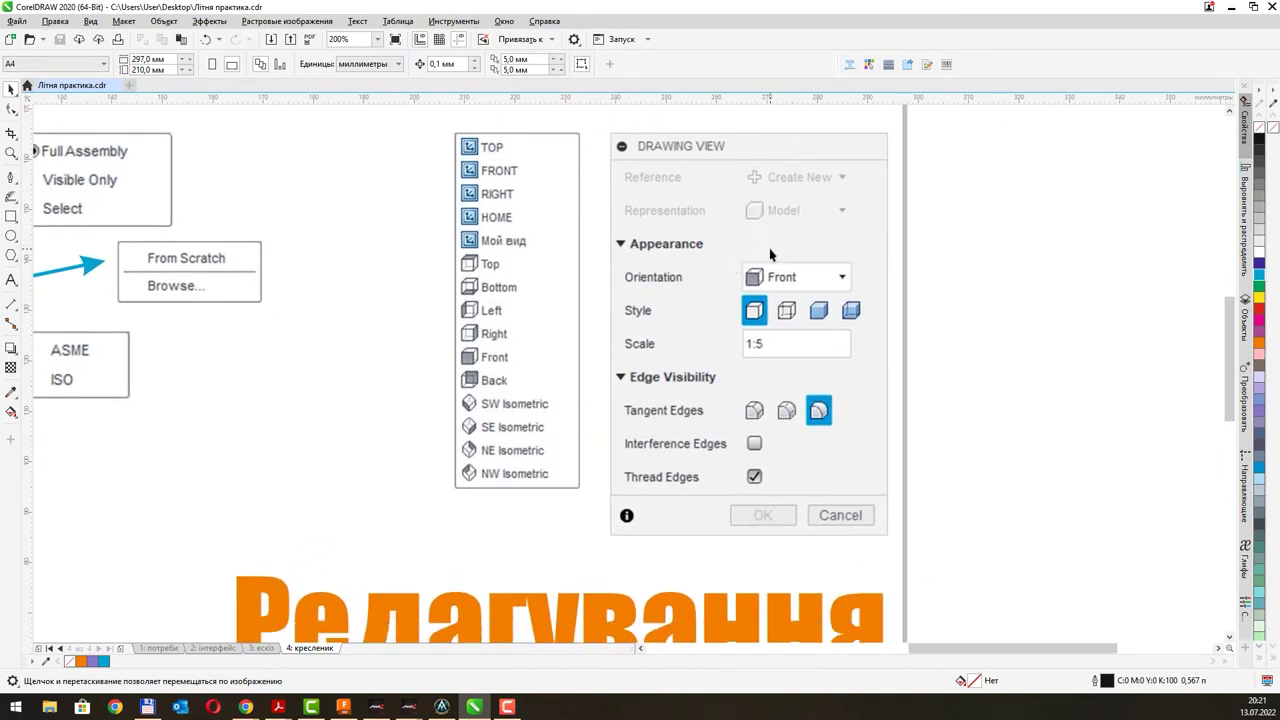
pyautogui.moveTo(706, 223)
pyautogui.mouseDown()
pyautogui.moveTo(767, 269)
pyautogui.moveTo(764, 247)
pyautogui.mouseUp()
pyautogui.scroll(1, 717, 255)
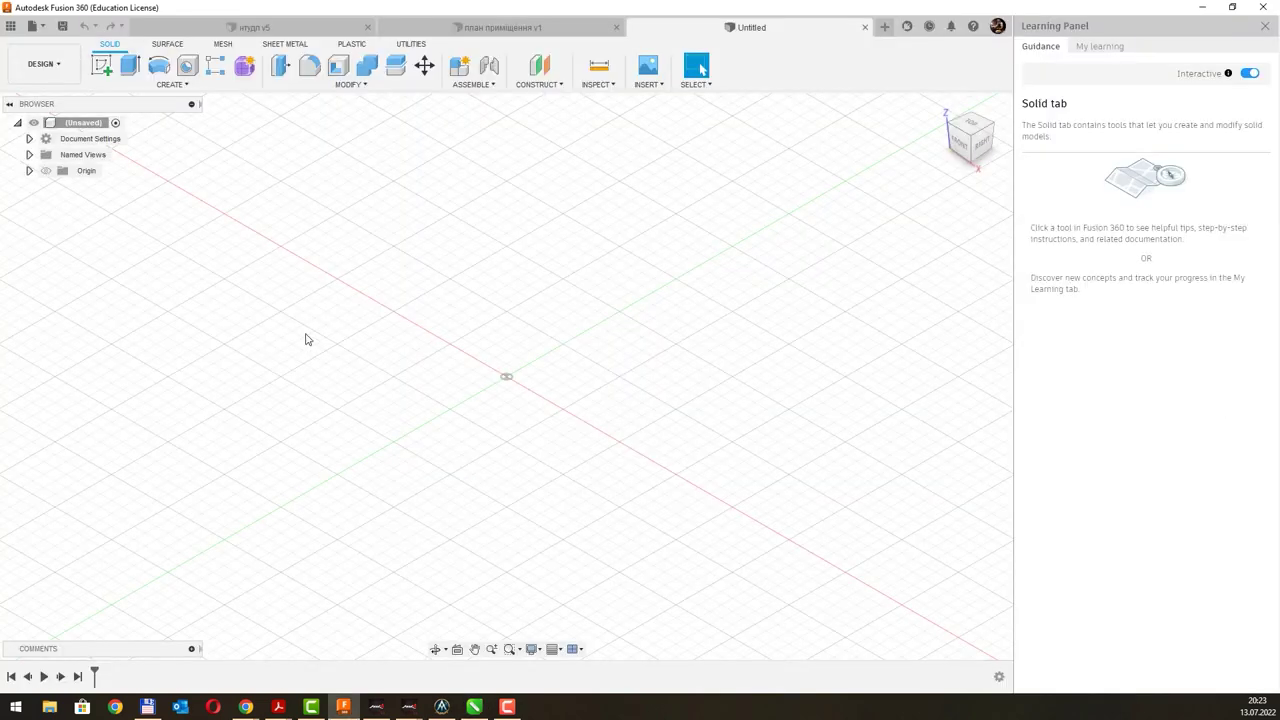
# - From the нтудп v5 design, create a new drawing with the A3 settings accepted
pyautogui.click(232, 30)
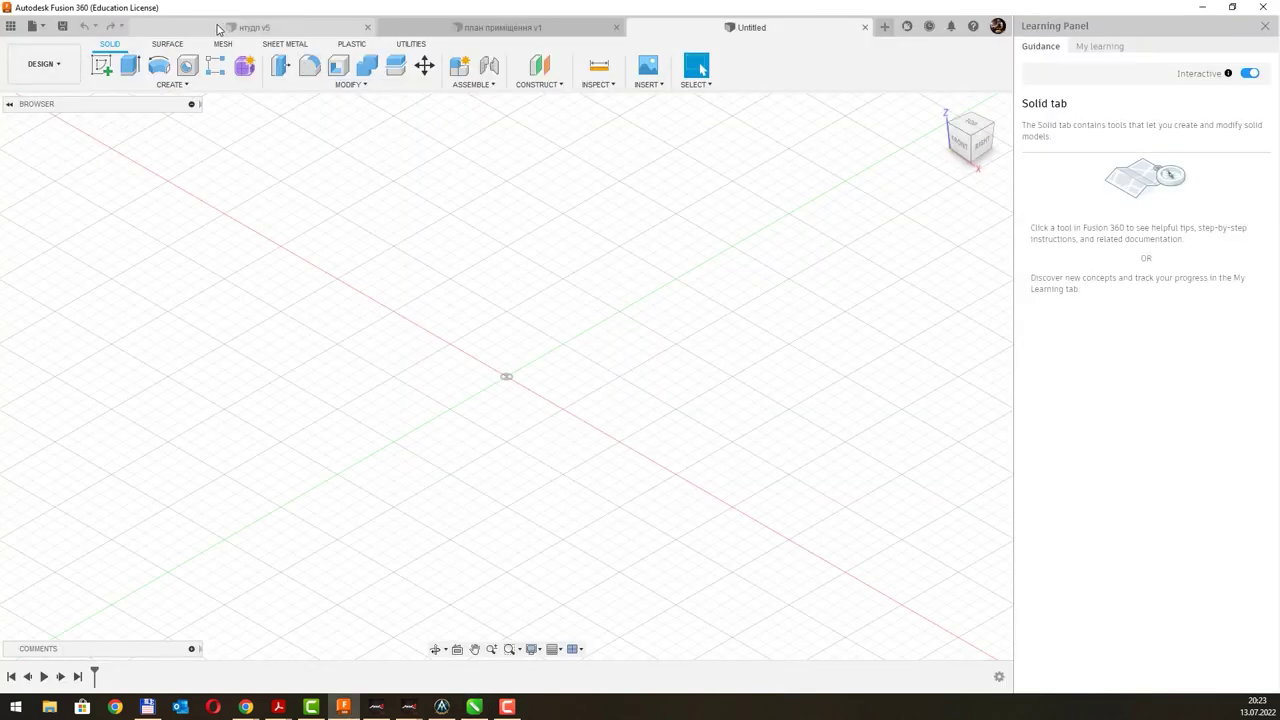
pyautogui.click(35, 26)
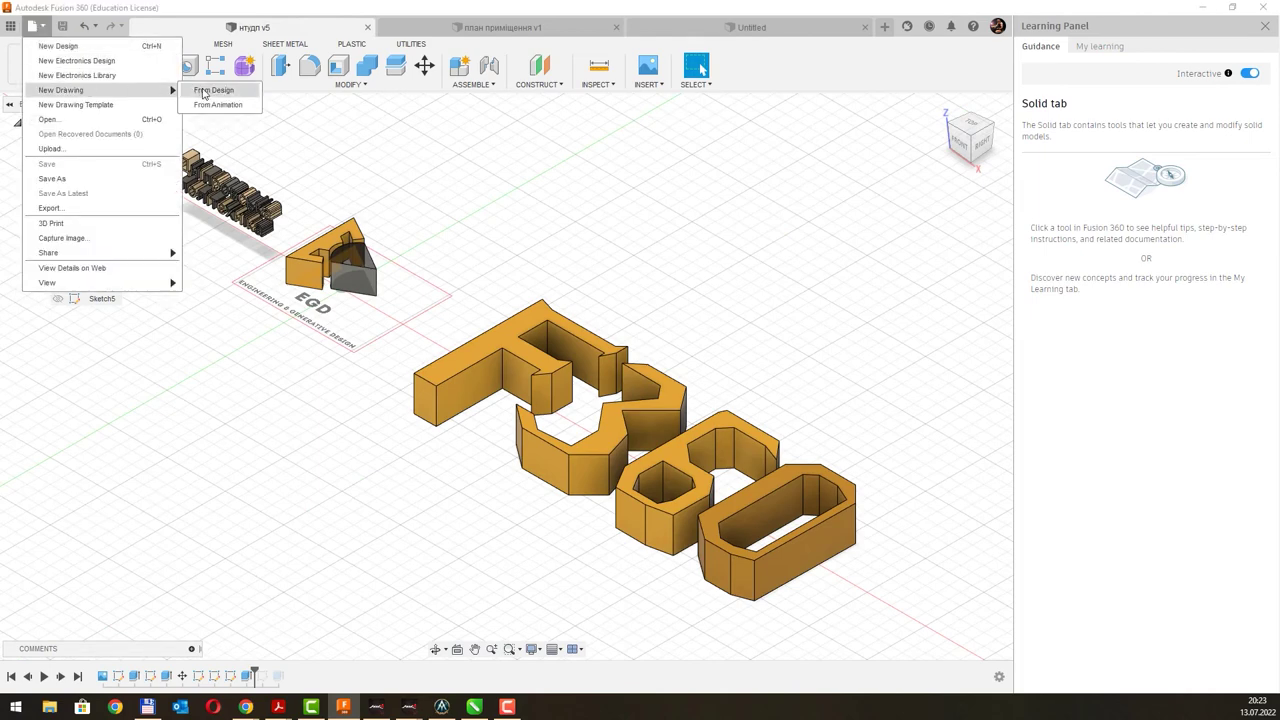
pyautogui.click(207, 89)
pyautogui.click(788, 323)
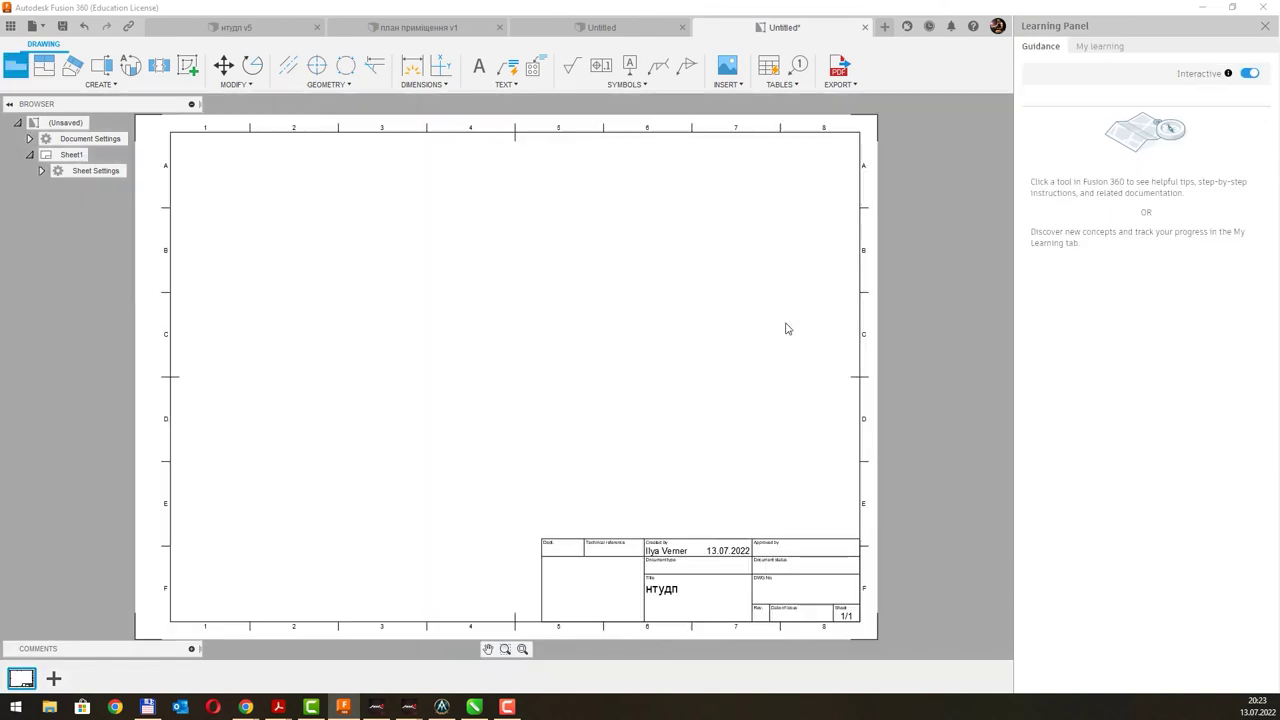
# - Set the base view orientation to TOP and its scale to 1:2
pyautogui.click(655, 288)
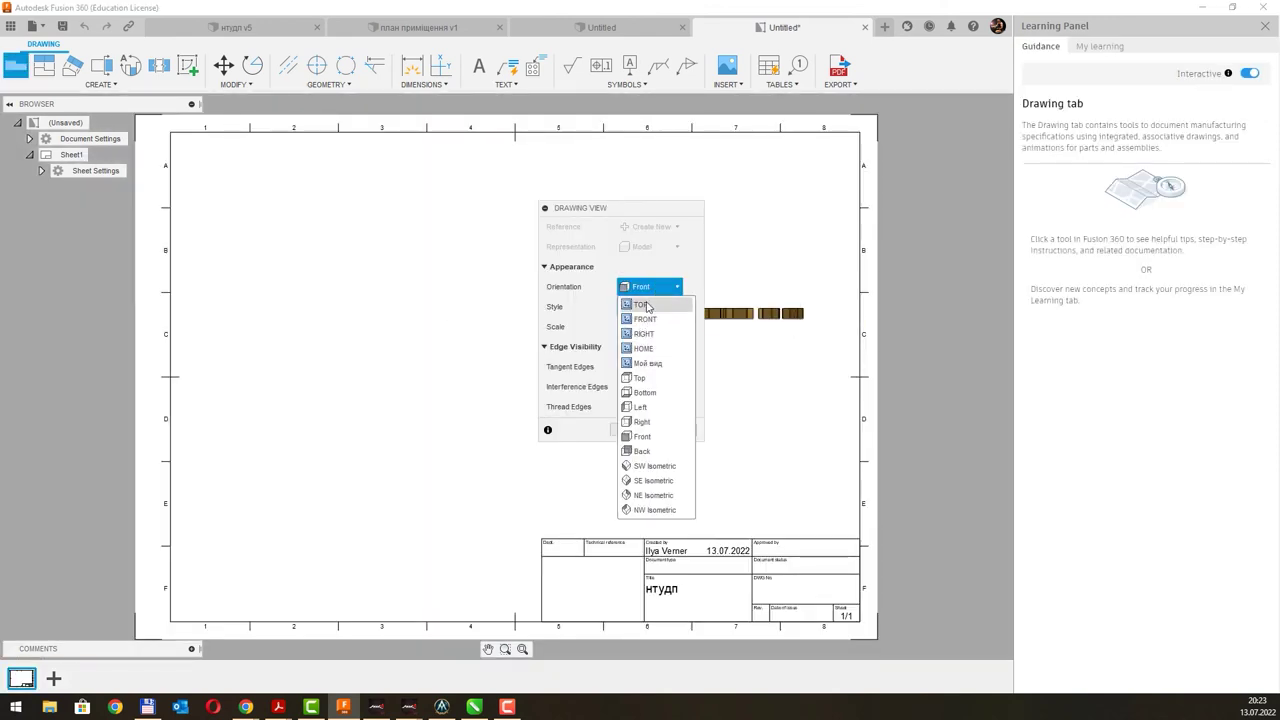
pyautogui.click(644, 305)
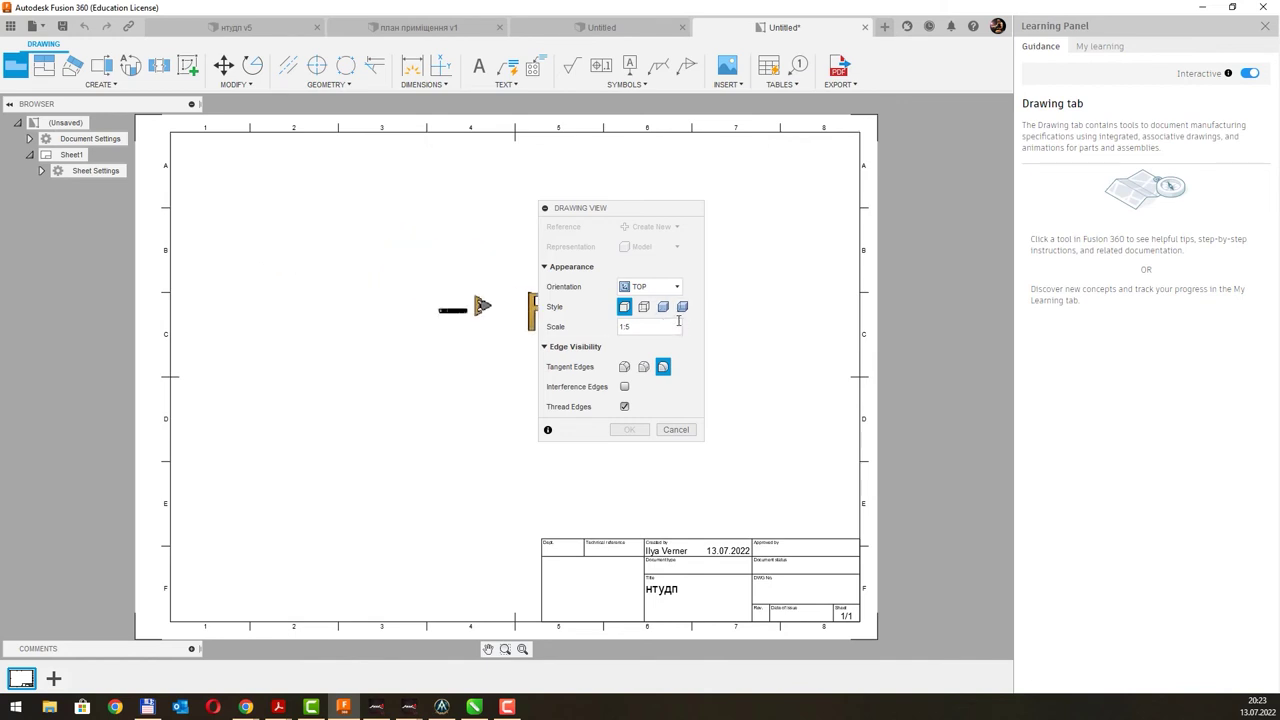
pyautogui.click(689, 327)
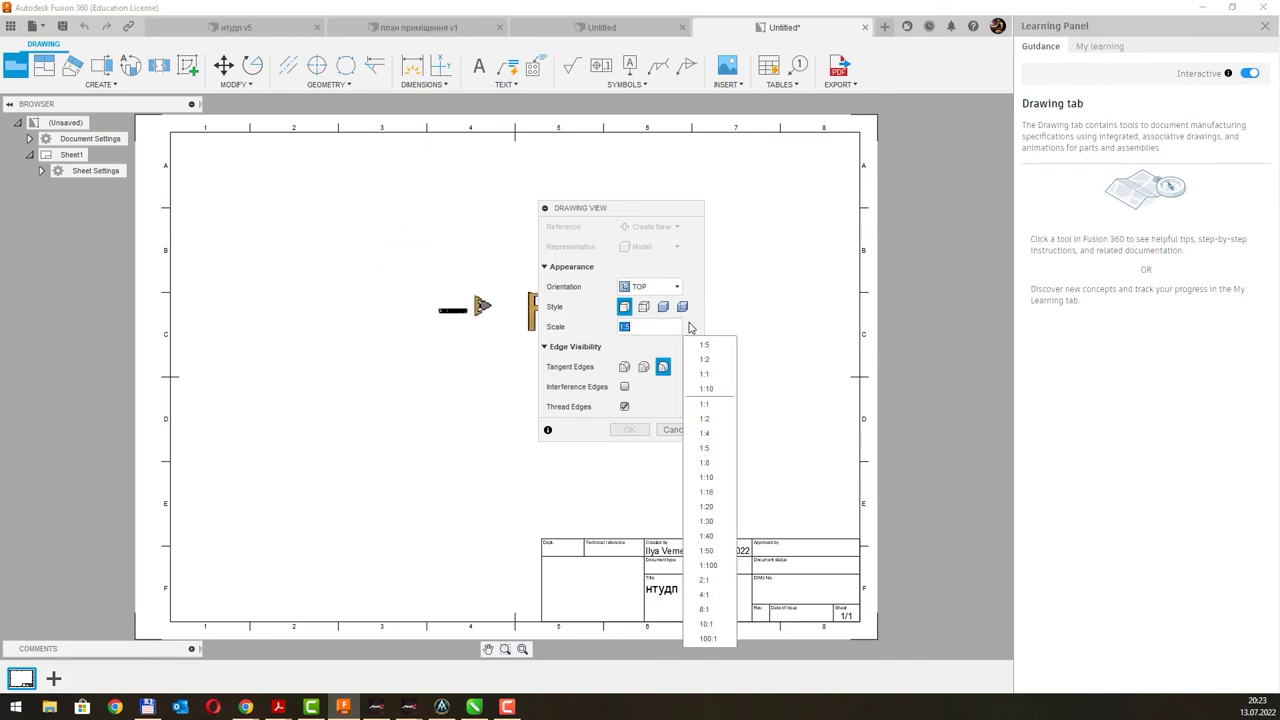
pyautogui.click(726, 404)
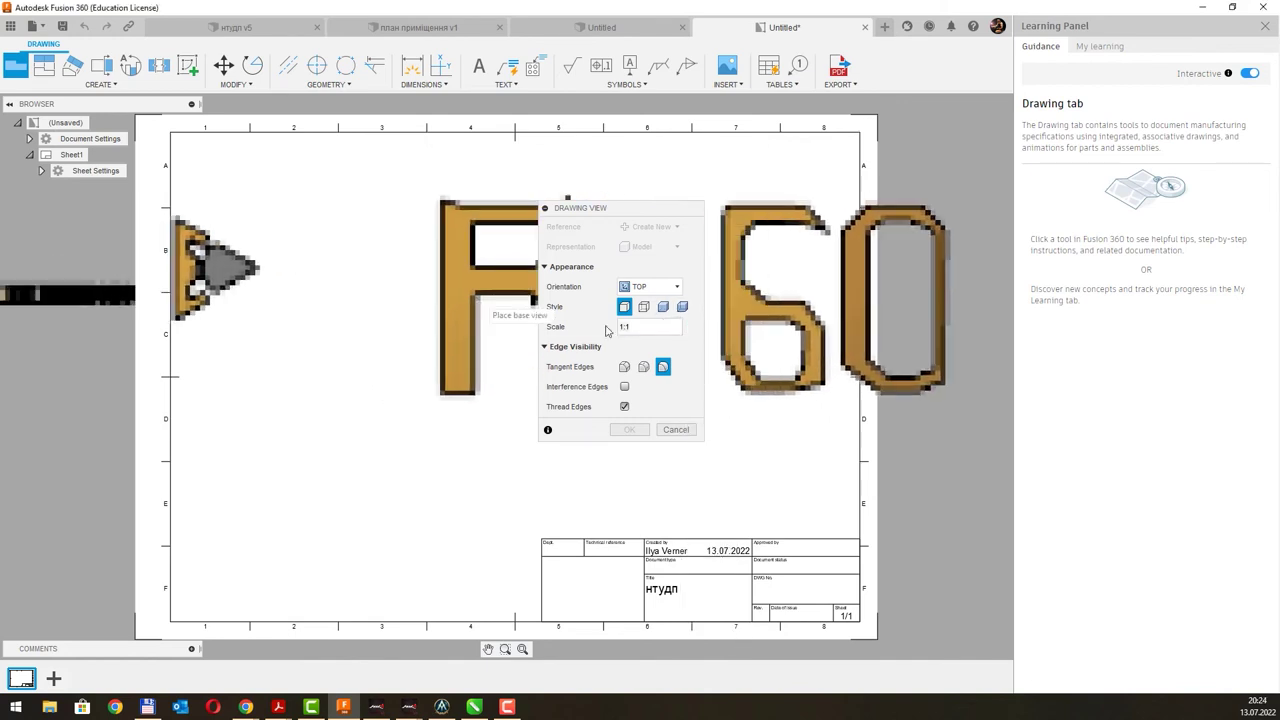
pyautogui.click(689, 327)
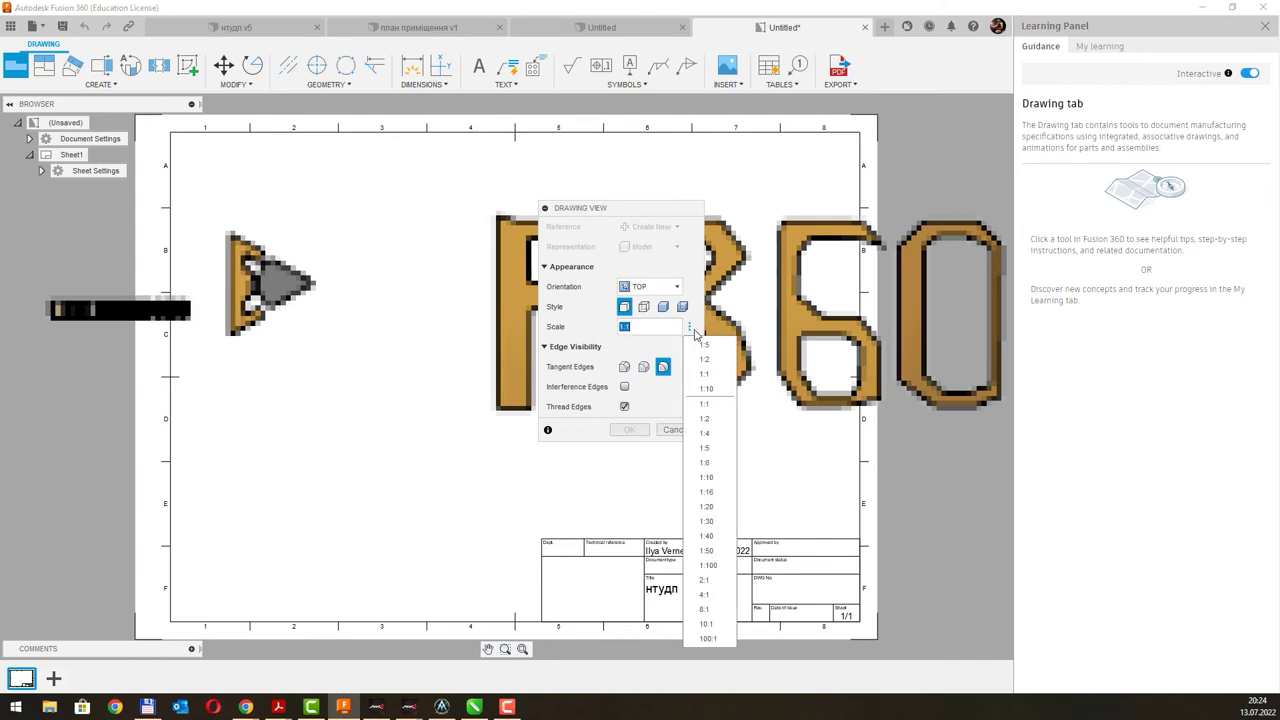
pyautogui.click(721, 419)
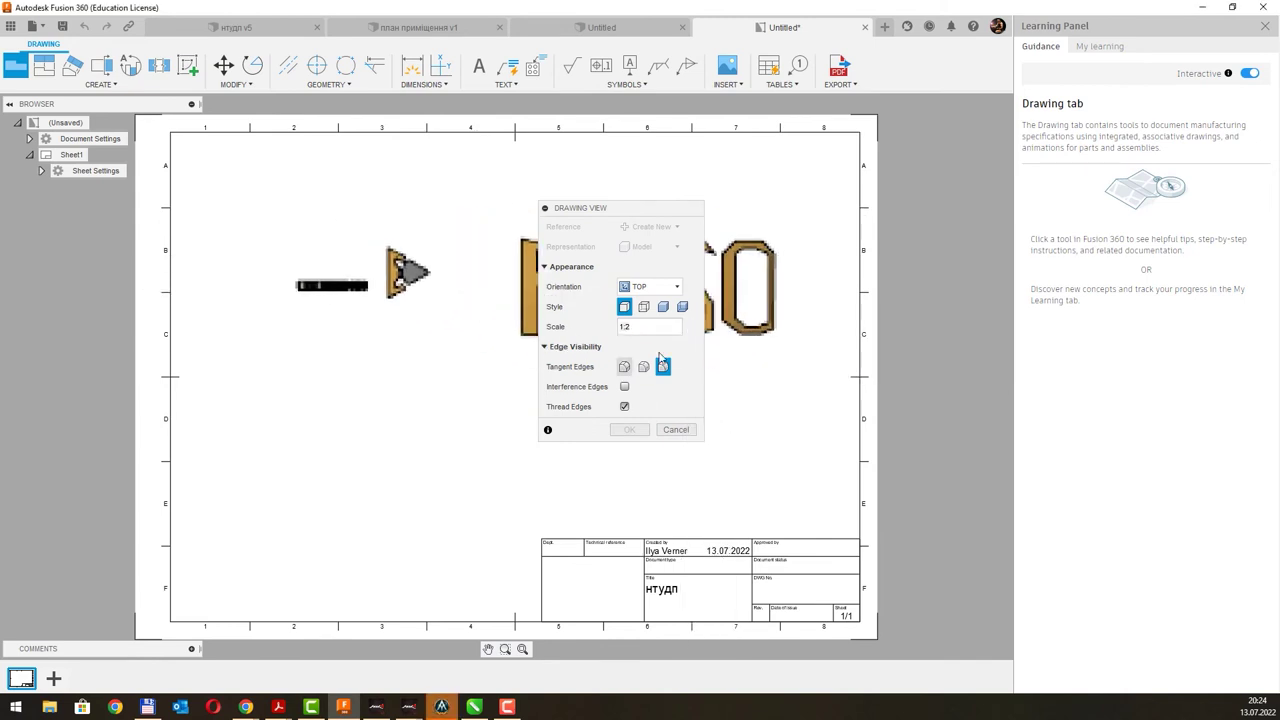
pyautogui.click(689, 327)
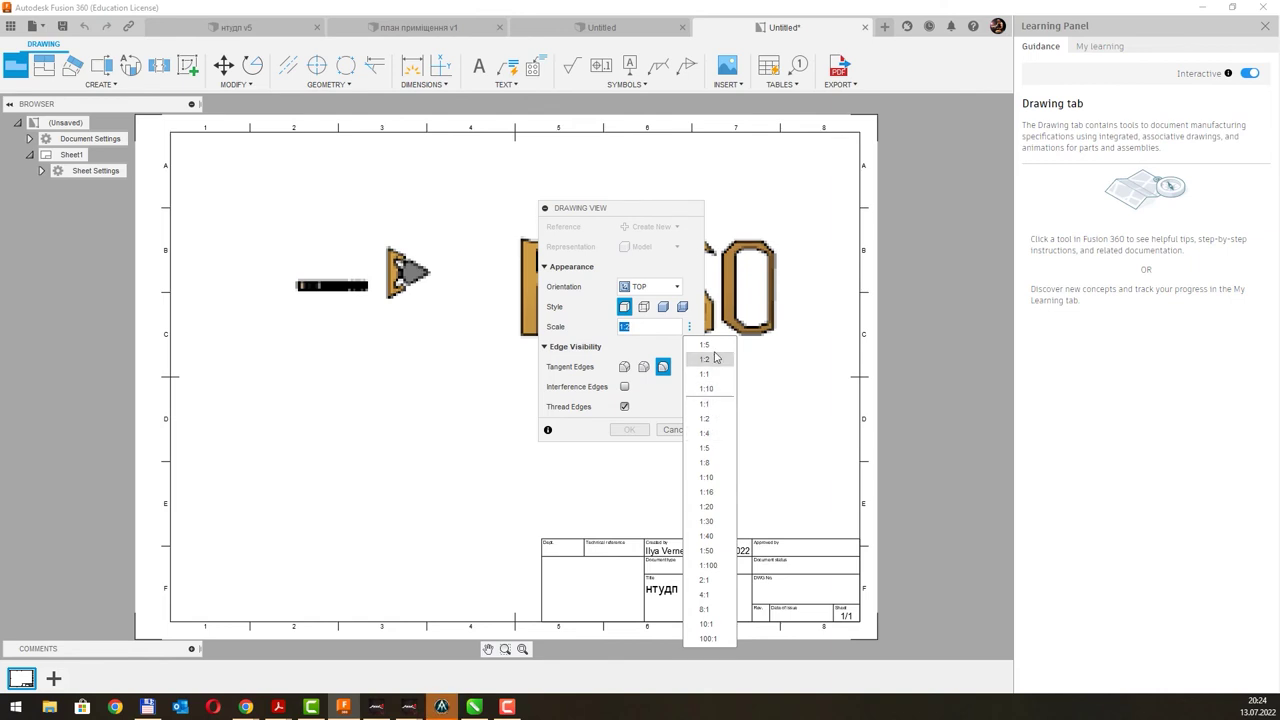
pyautogui.click(688, 333)
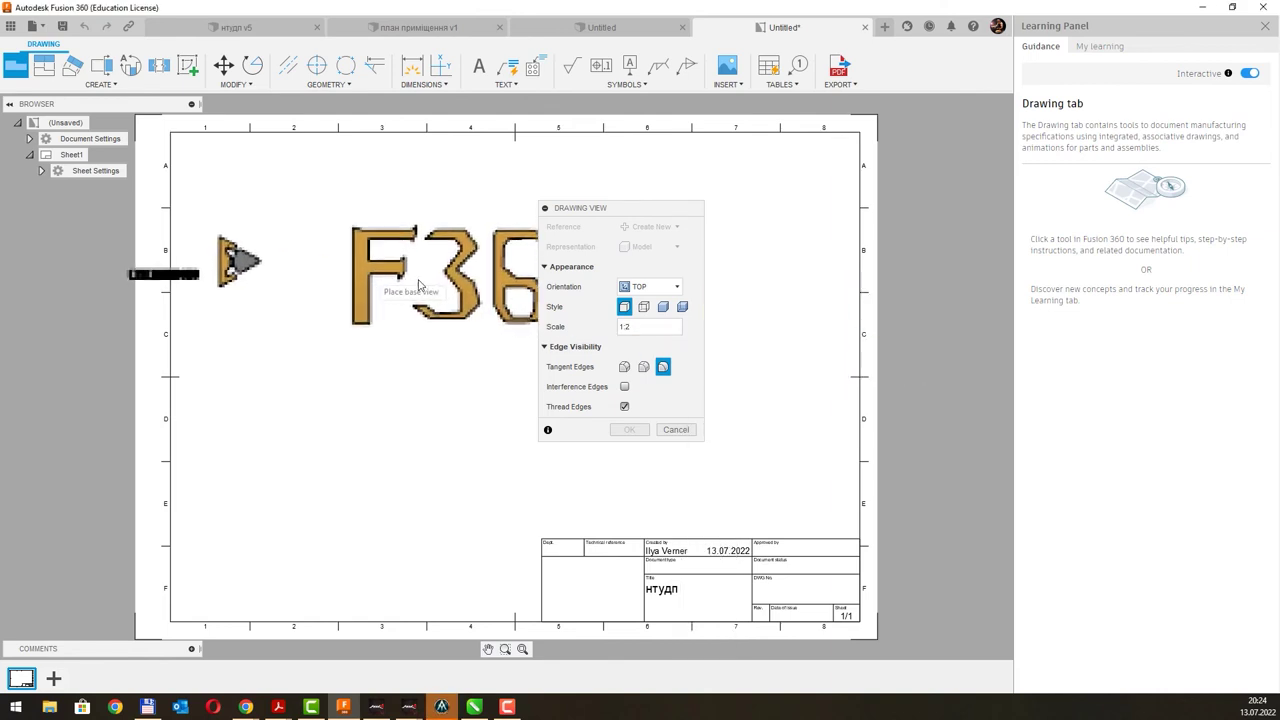
# - Place the view in the sheet's upper part with the Shaded style
pyautogui.click(482, 287)
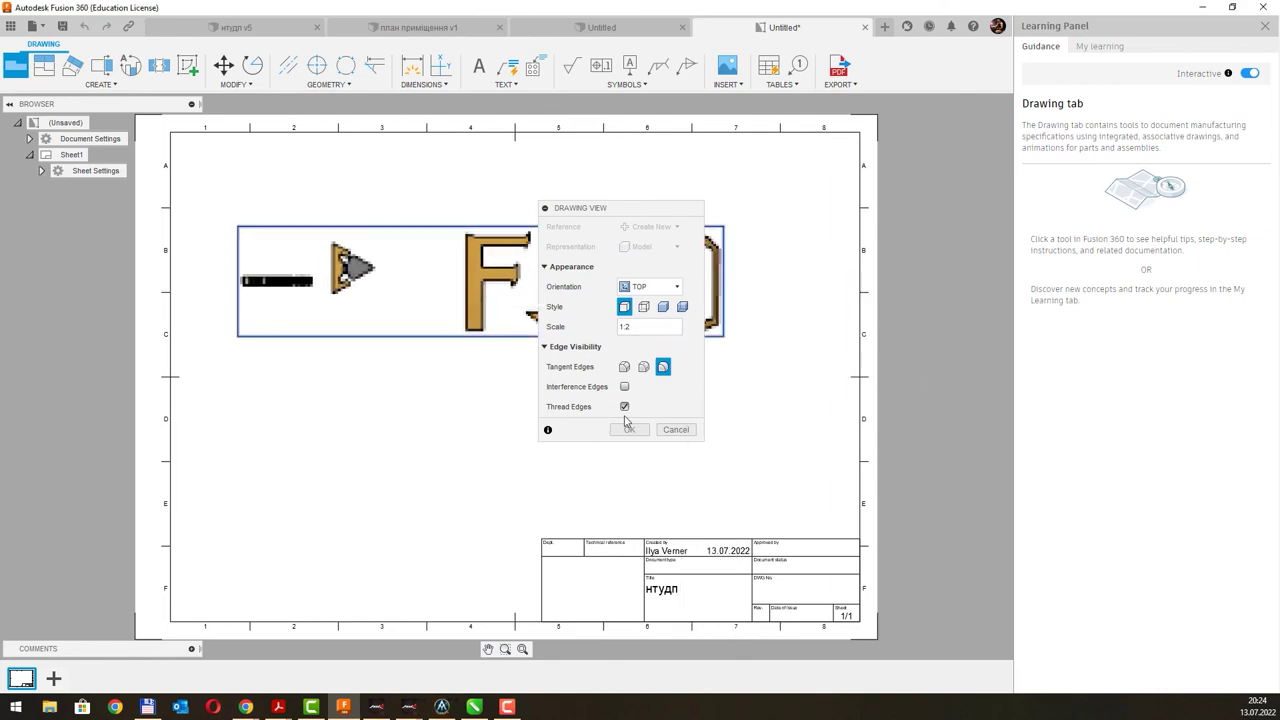
pyautogui.click(643, 307)
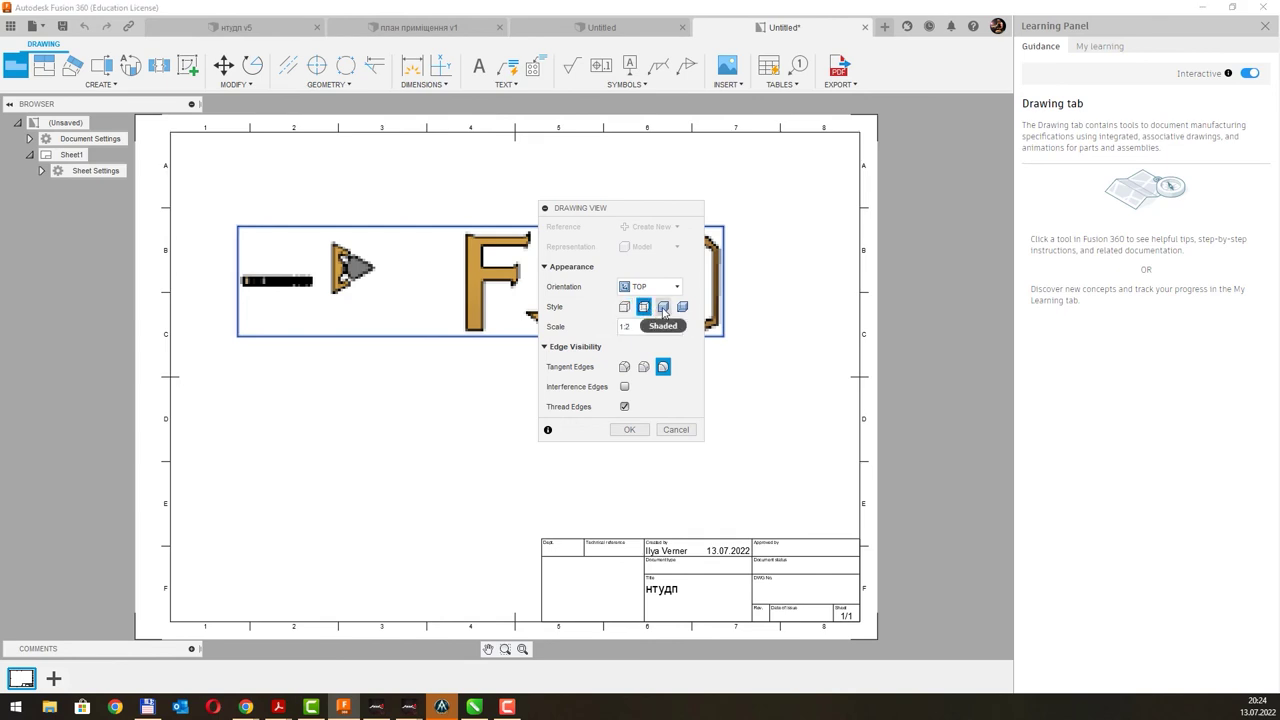
pyautogui.click(682, 307)
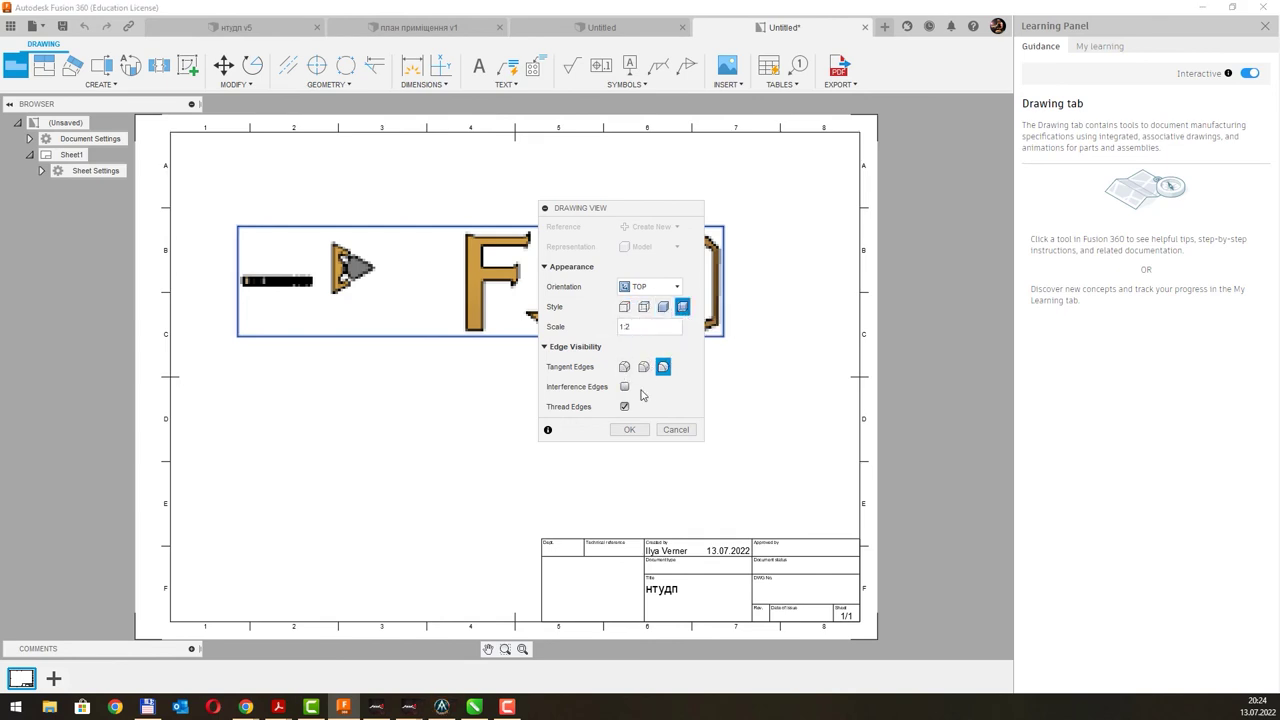
pyautogui.click(627, 432)
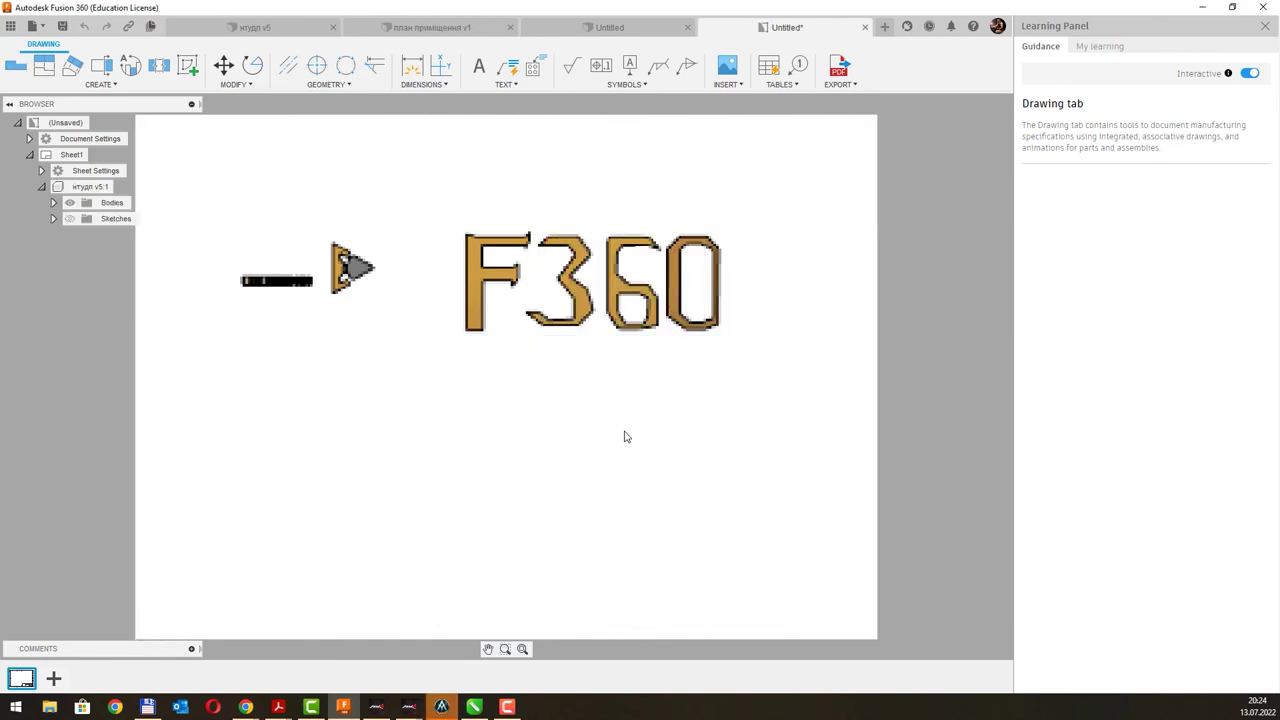